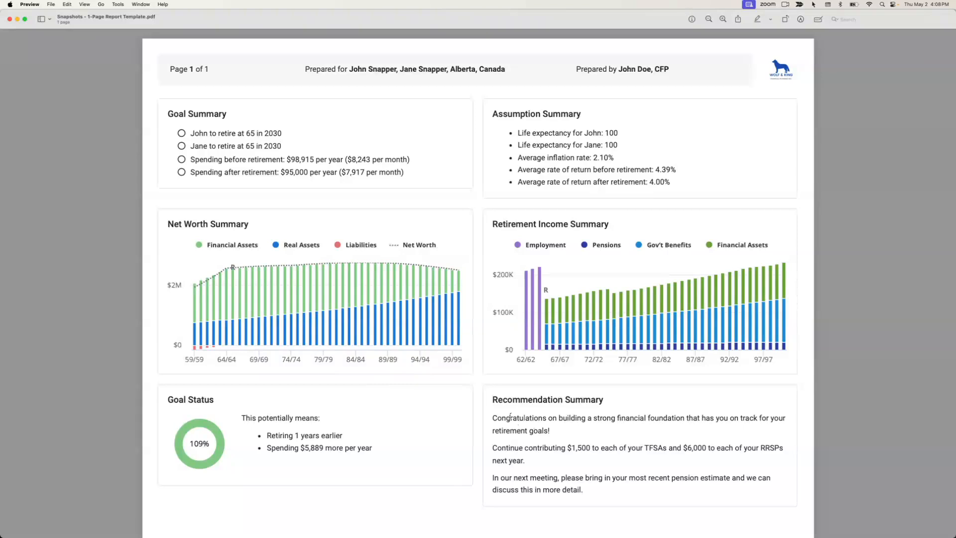
Look through the Executive Summary Template PDF down to the page of summary cards and charts.
key(super+grave)
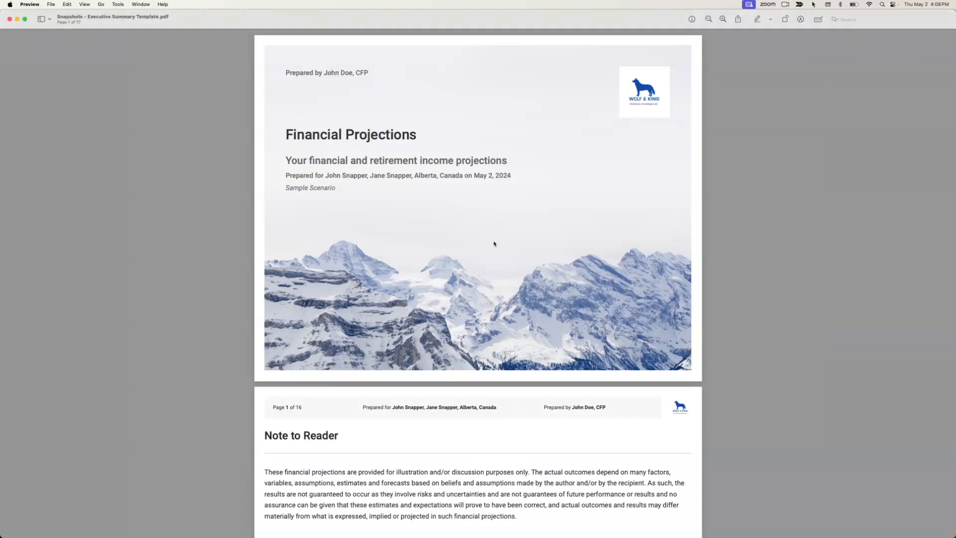
scroll(495, 243, down, 10)
scroll(494, 248, down, 4)
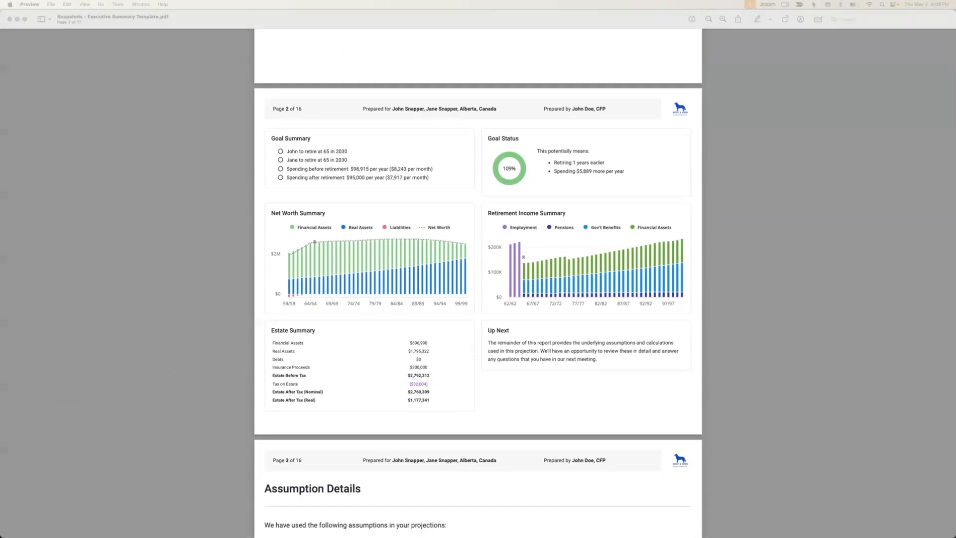
Switch to Snap Projections and open the Report Builder for the Sample Scenario's client report.
key(ctrl+Right)
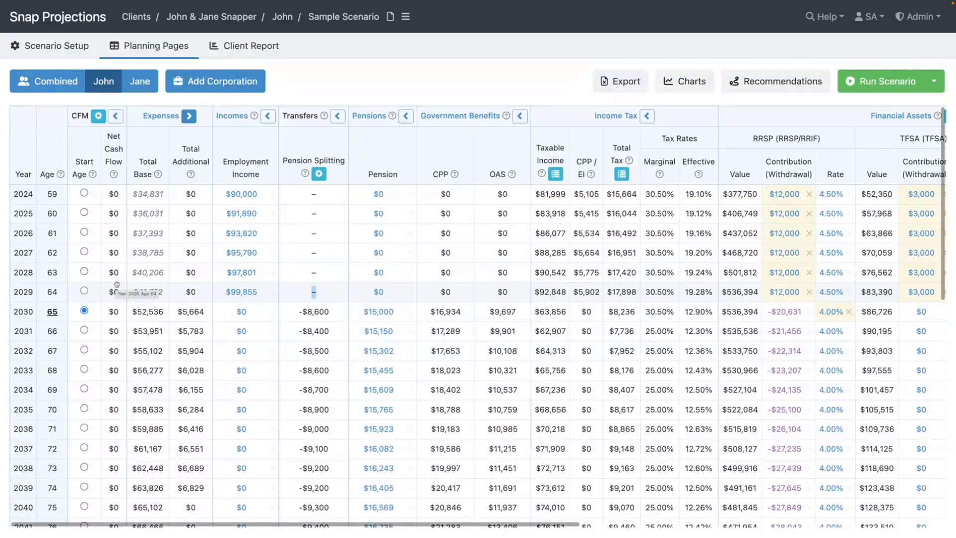
mouse_move(43, 44)
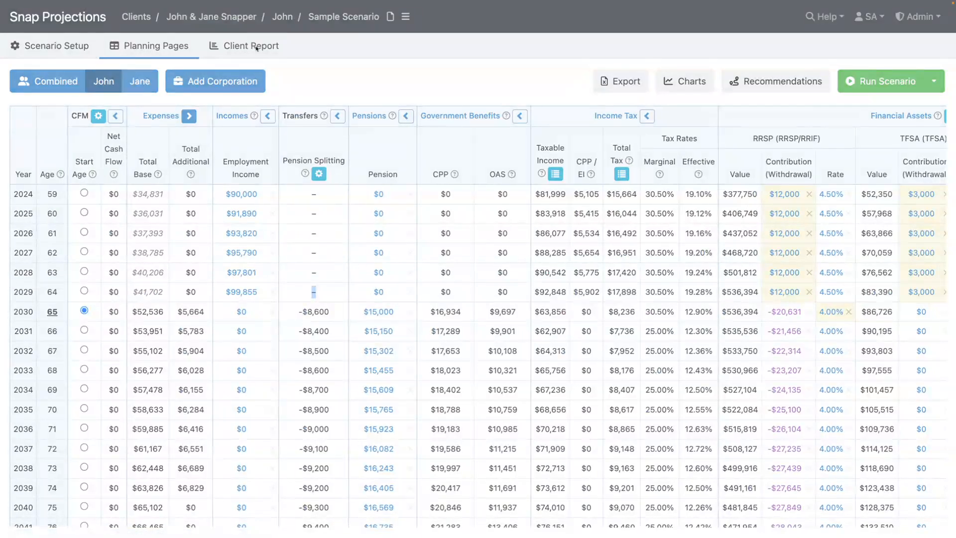
click(256, 46)
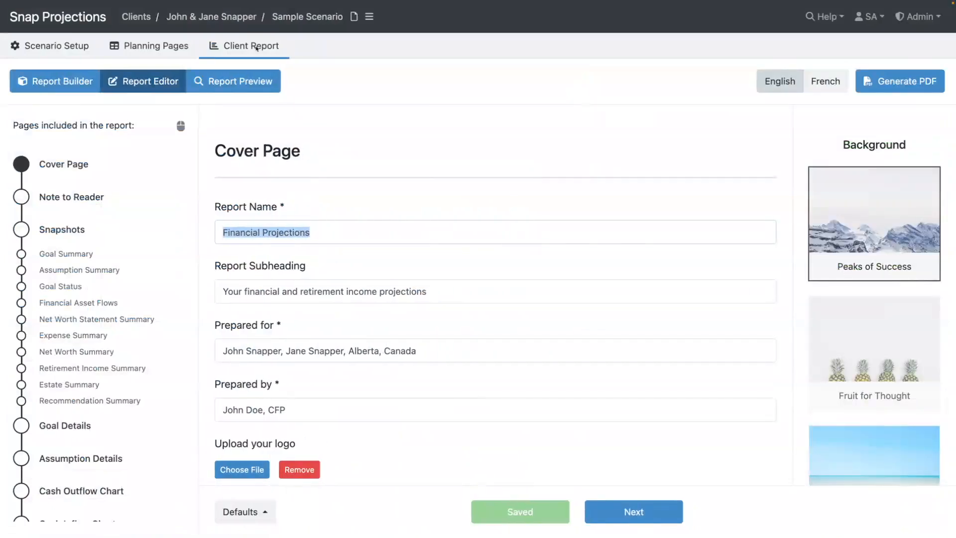
click(52, 84)
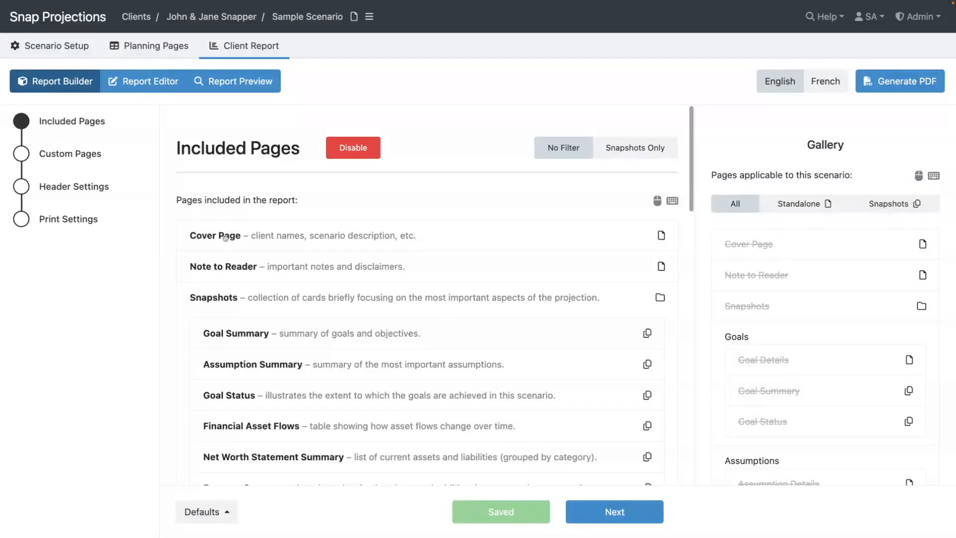
Review the pages included in the report, comparing the Snapshots Only filter with No Filter.
scroll(226, 237, down, 15)
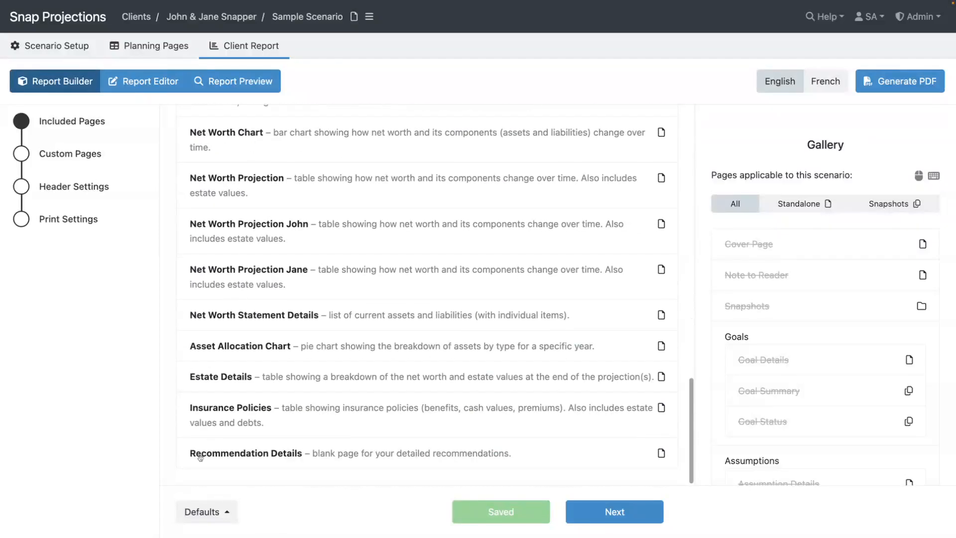
scroll(226, 459, up, 15)
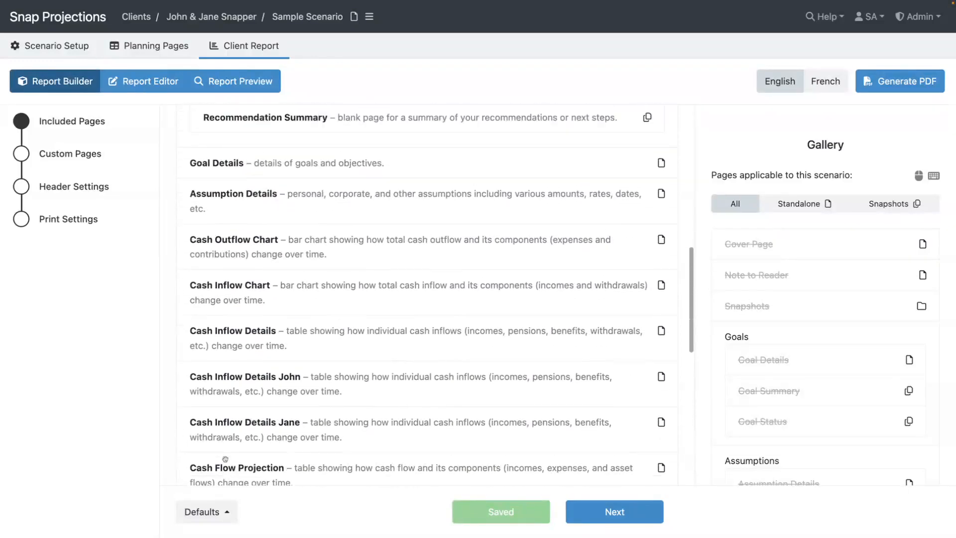
scroll(225, 458, up, 4)
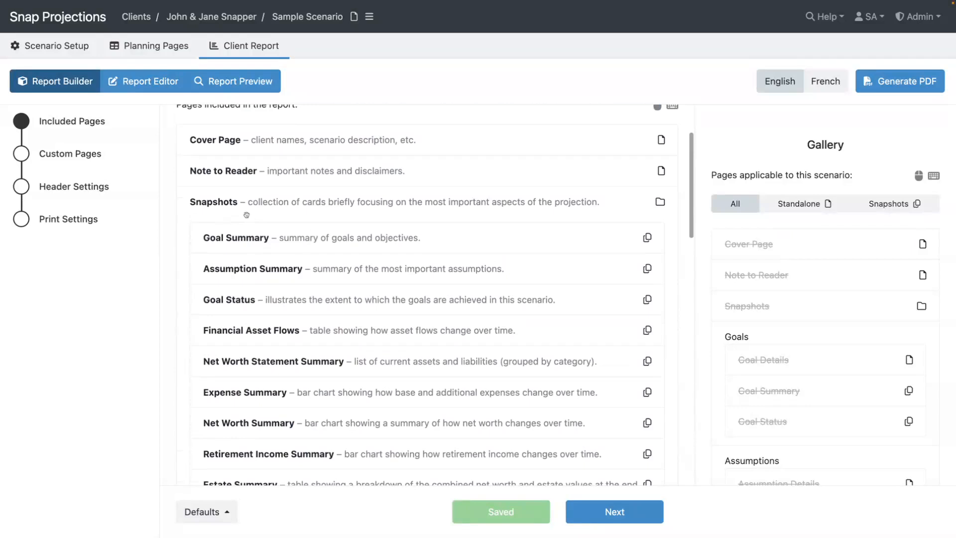
scroll(256, 225, up, 1)
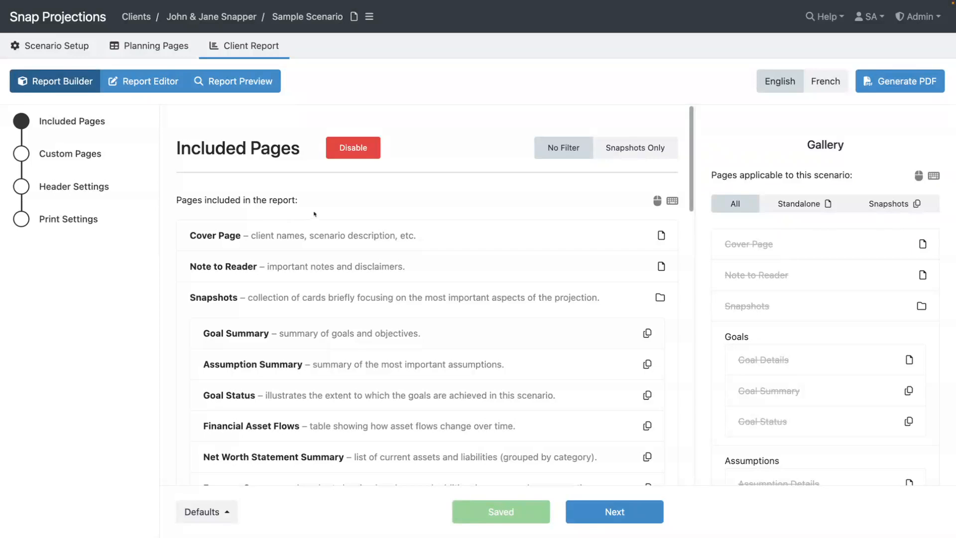
scroll(358, 215, down, 1)
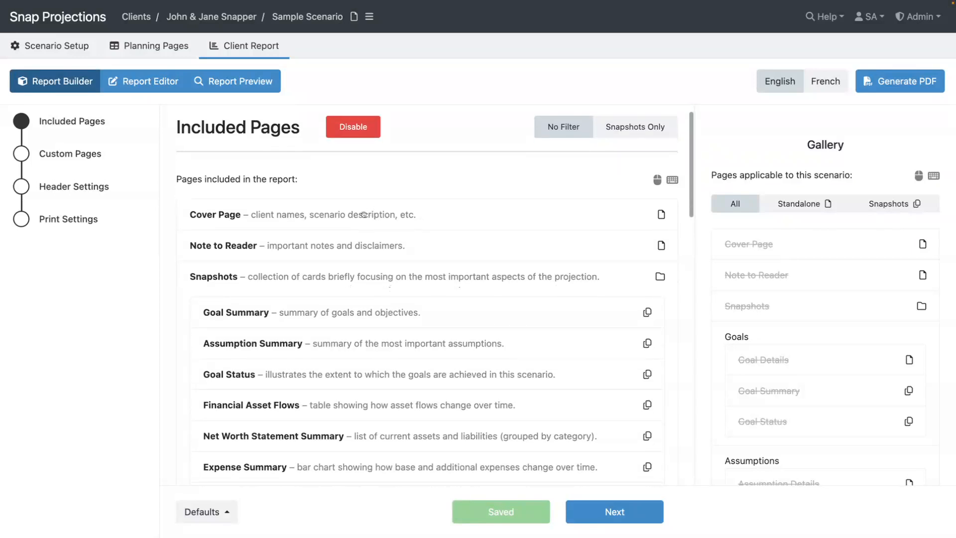
click(645, 128)
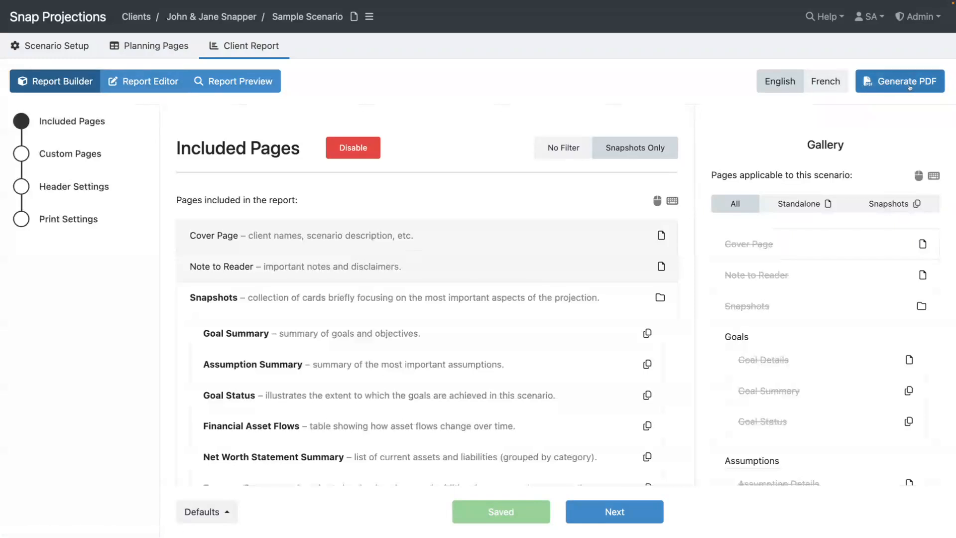
click(570, 149)
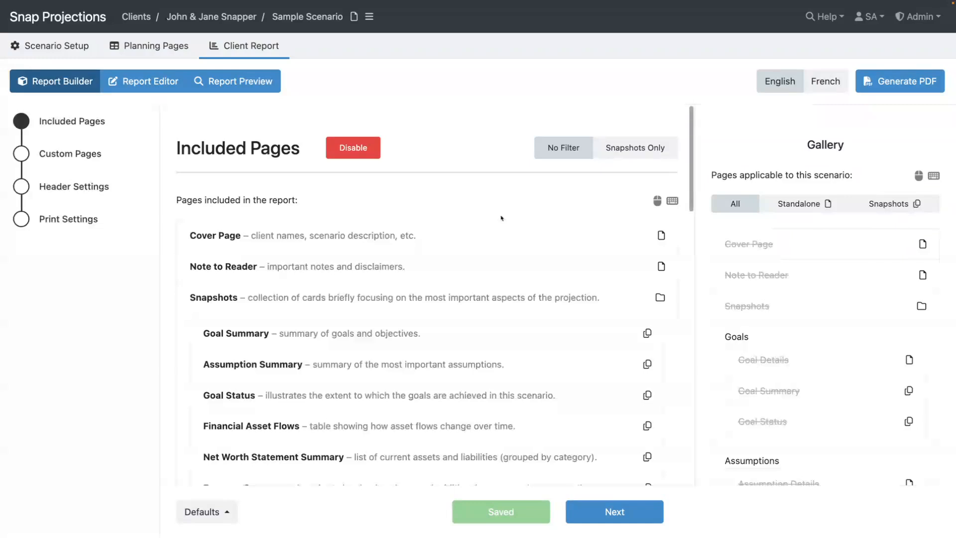
Remove all included pages from the report and save the empty page list.
key(super+a)
mouse_move(675, 204)
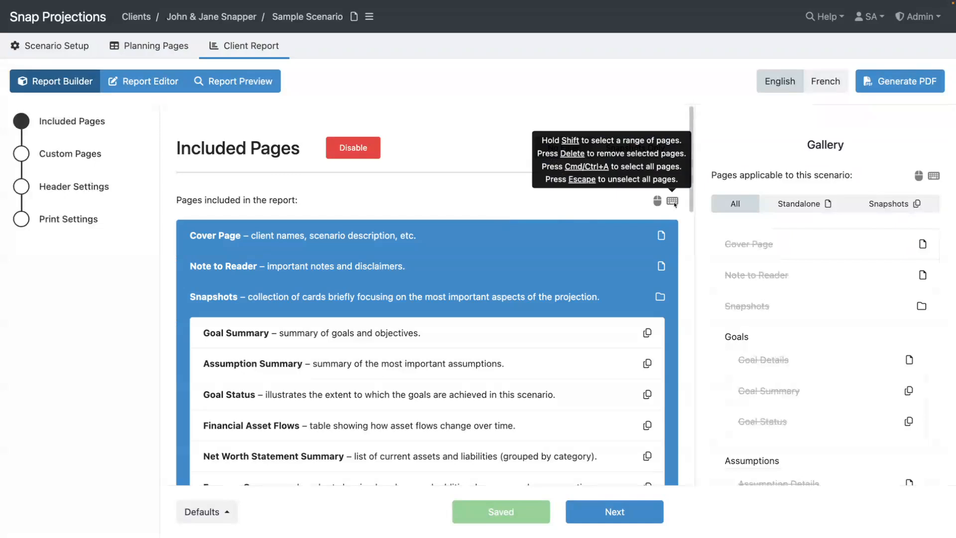
key(Delete)
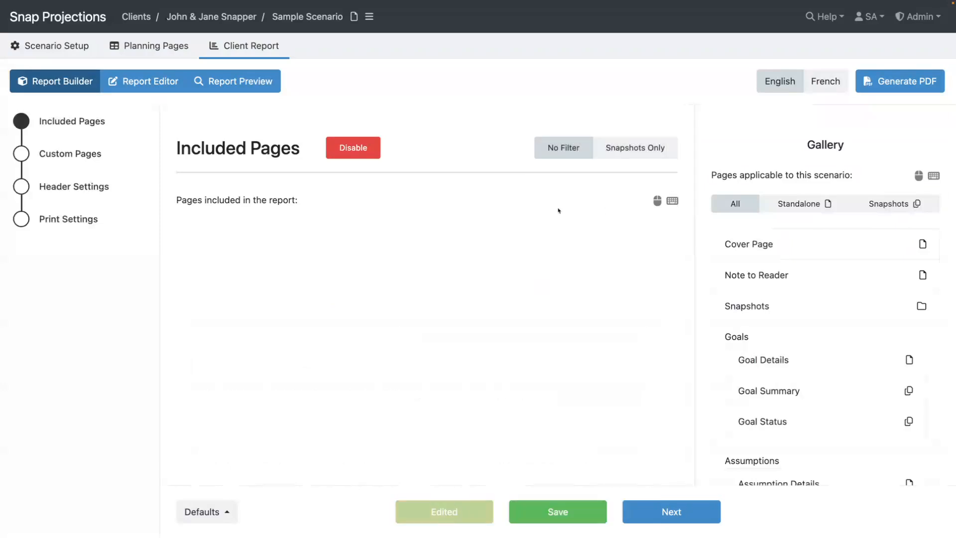
click(545, 511)
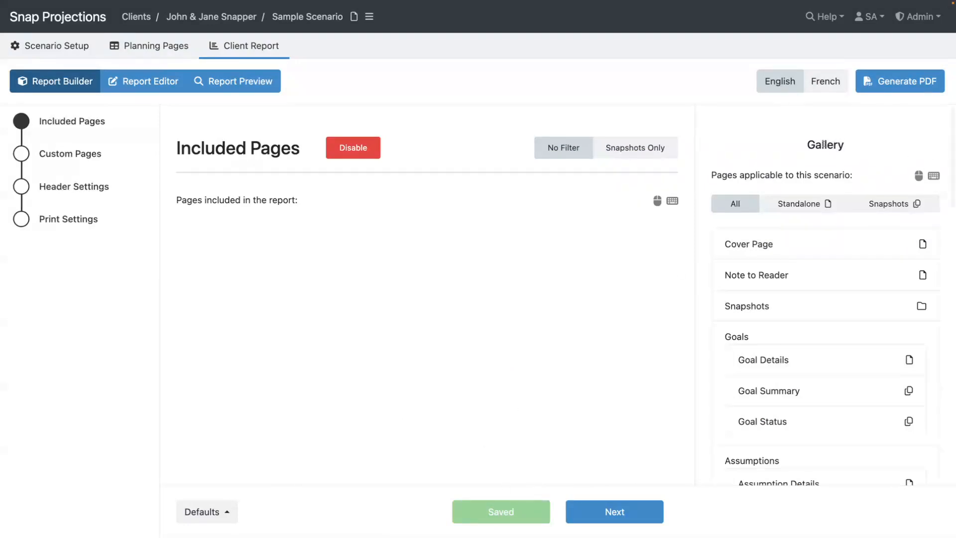
Add all available snapshots from the gallery to the report and review the resulting list.
mouse_move(934, 176)
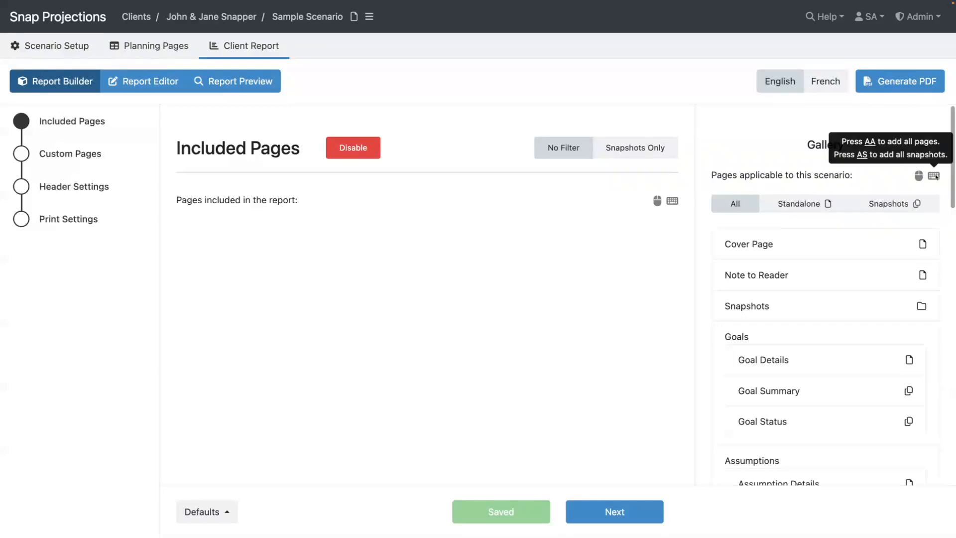
key(a)
key(a)
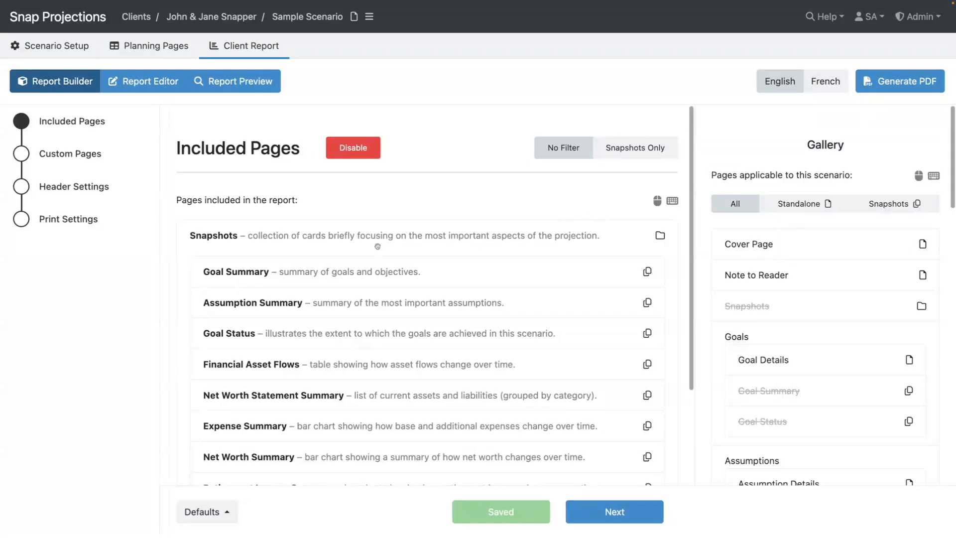
scroll(289, 255, down, 3)
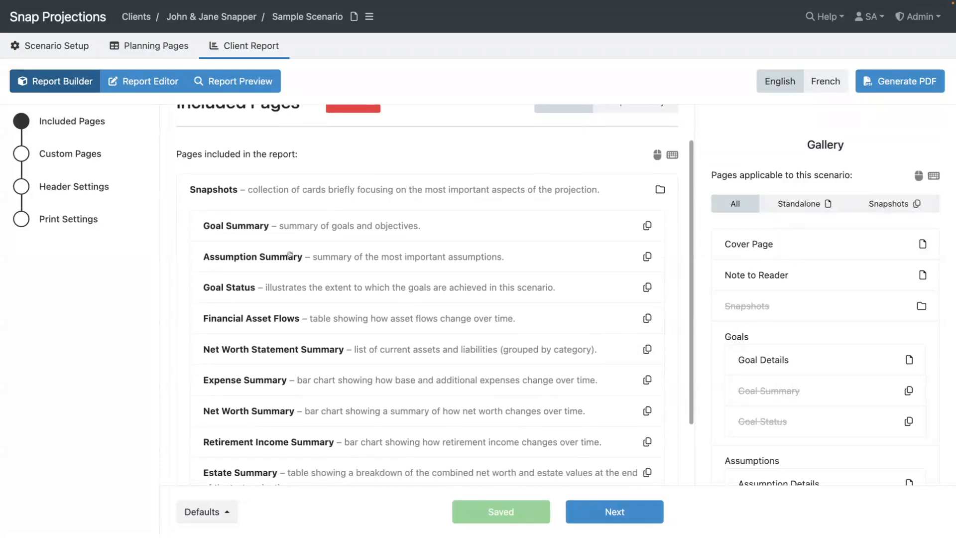
scroll(290, 254, down, 2)
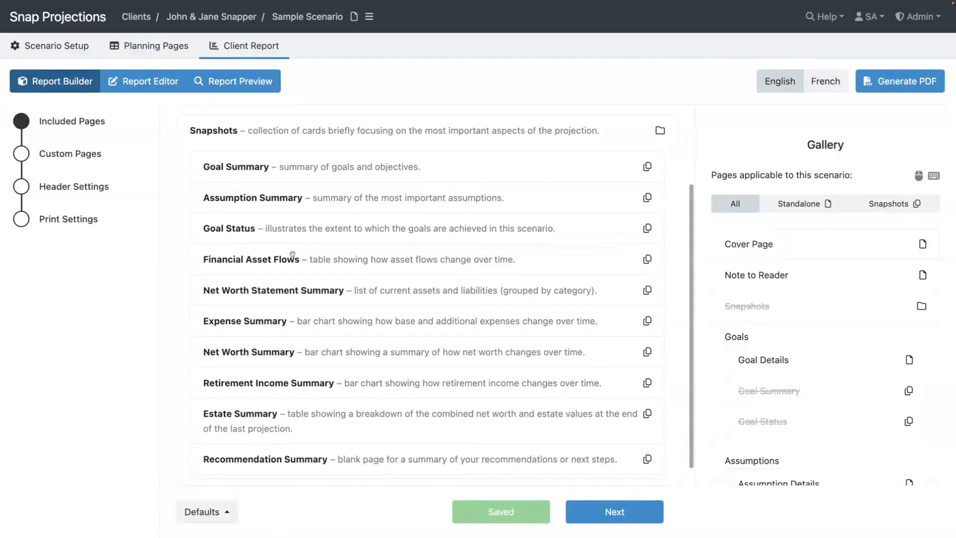
scroll(291, 254, down, 1)
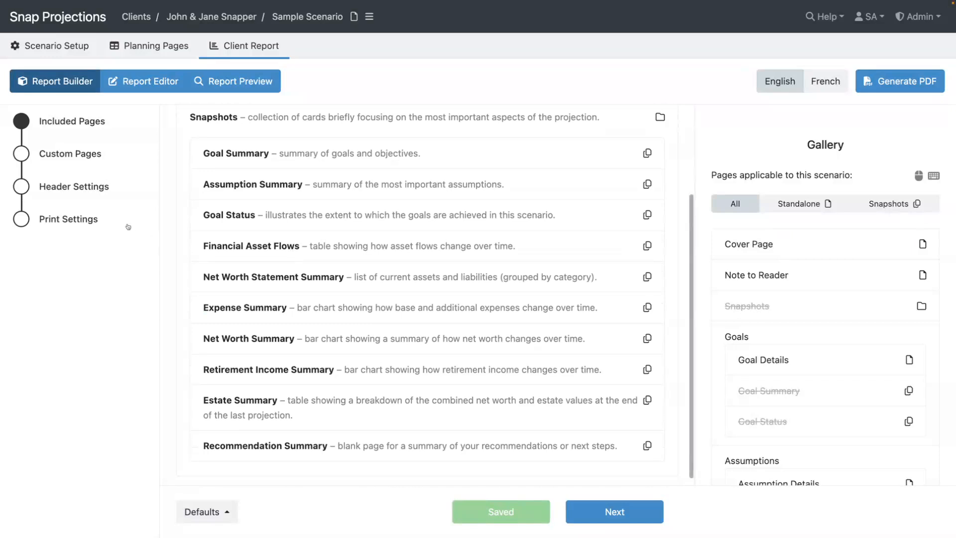
Check the report's print settings and return to the included pages.
click(80, 218)
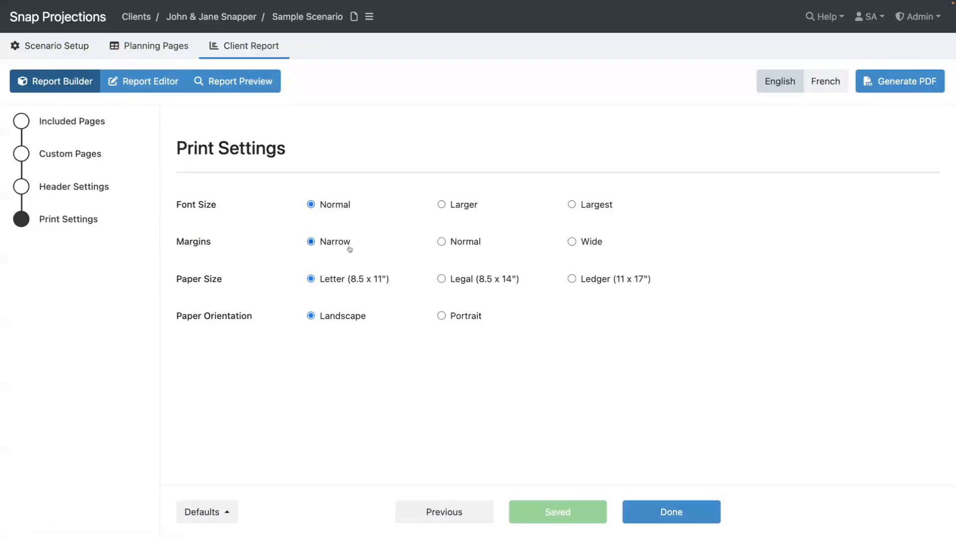
click(69, 121)
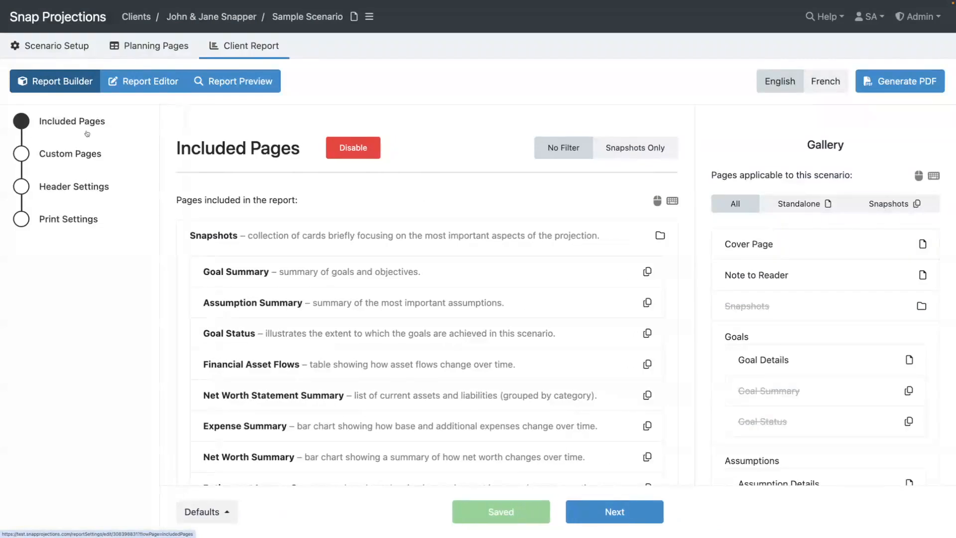
Remove the Expense Summary, Estate Summary, Net Worth Statement Summary and Financial Asset Flows snapshots, and move Goal Status directly above Recommendation Summary.
scroll(288, 342, down, 1)
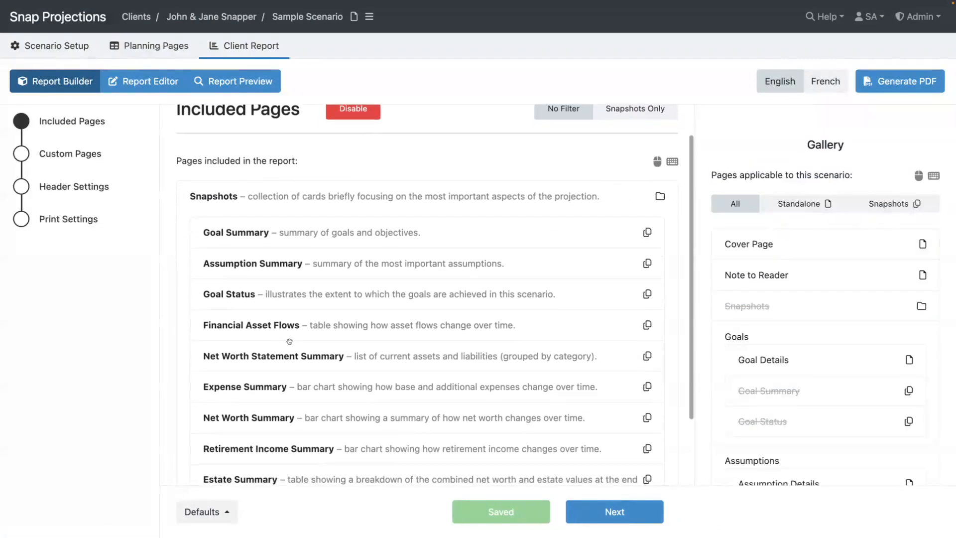
scroll(288, 342, down, 1)
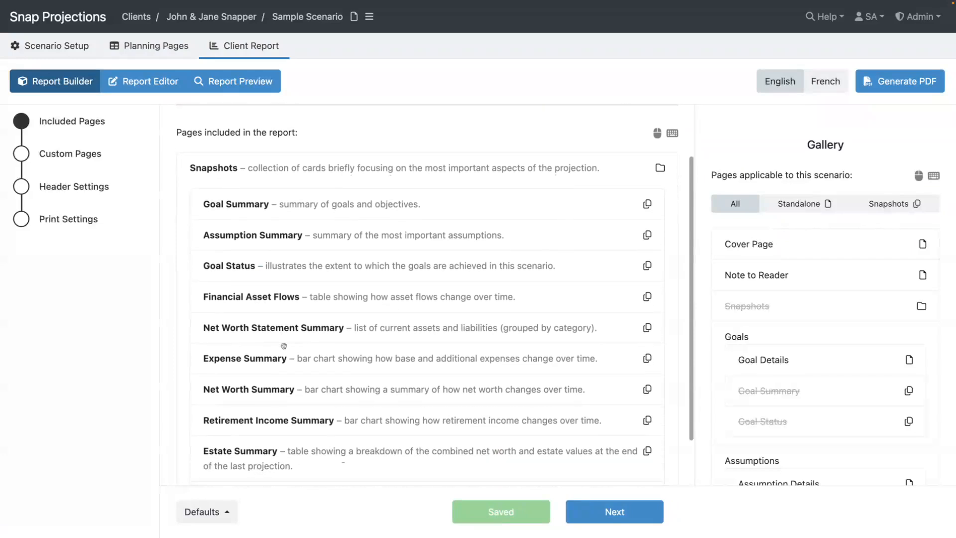
scroll(283, 342, down, 1)
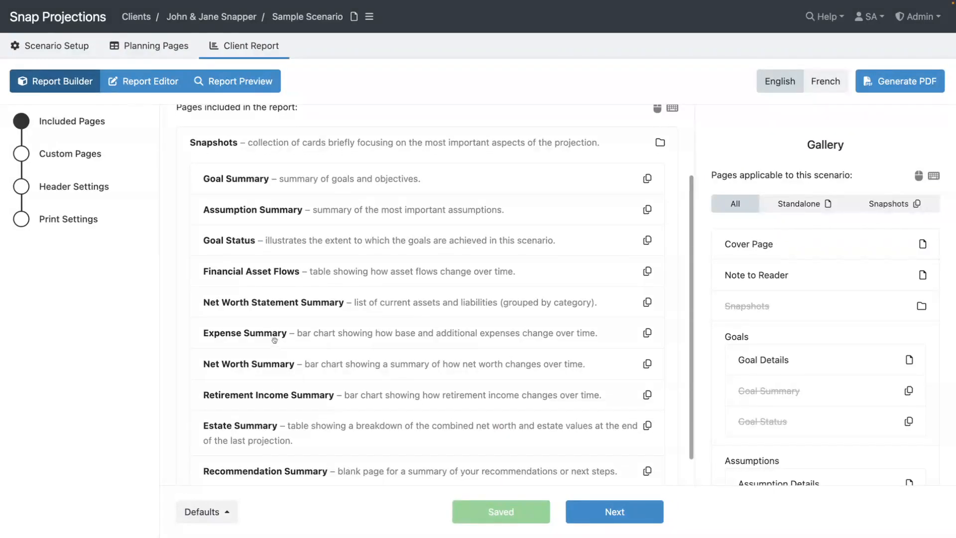
drag(251, 336, 179, 335)
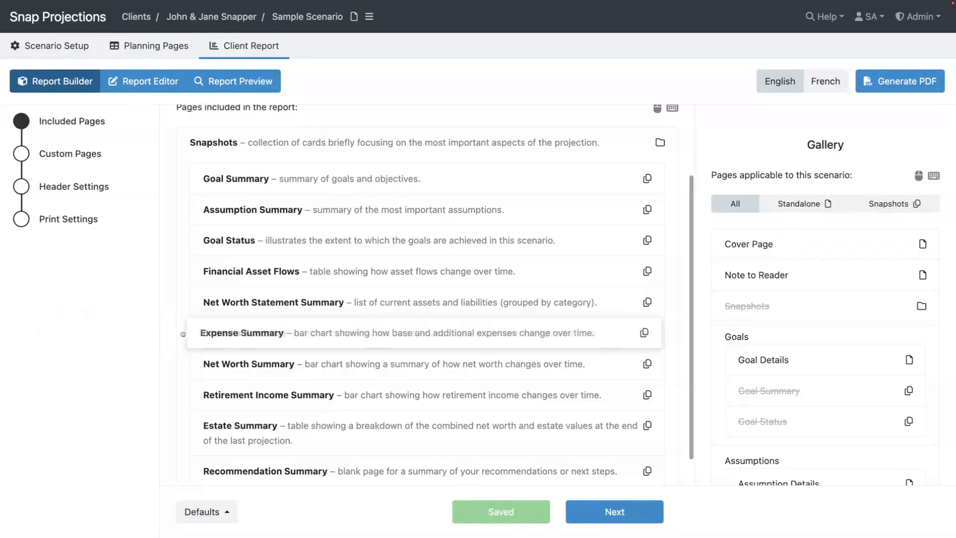
drag(237, 398, 132, 392)
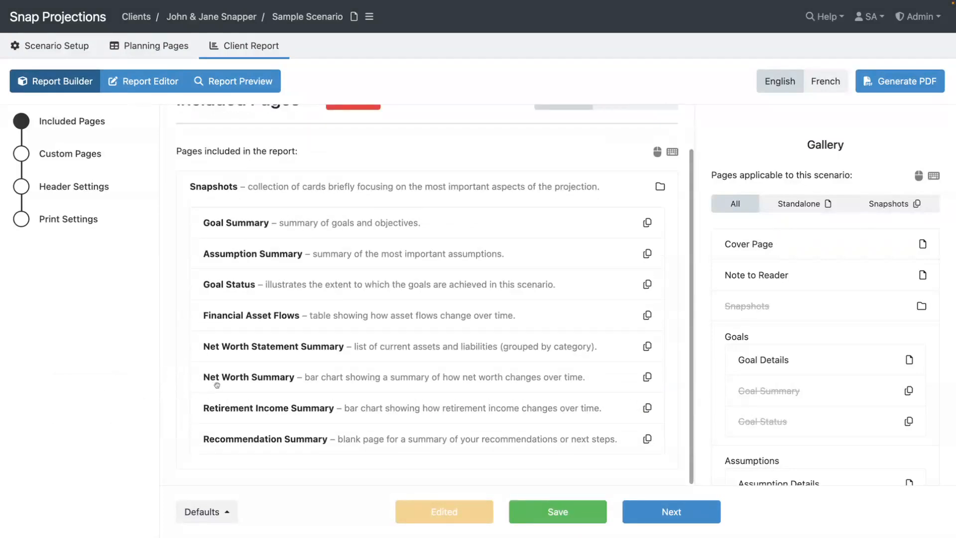
click(251, 355)
key(Delete)
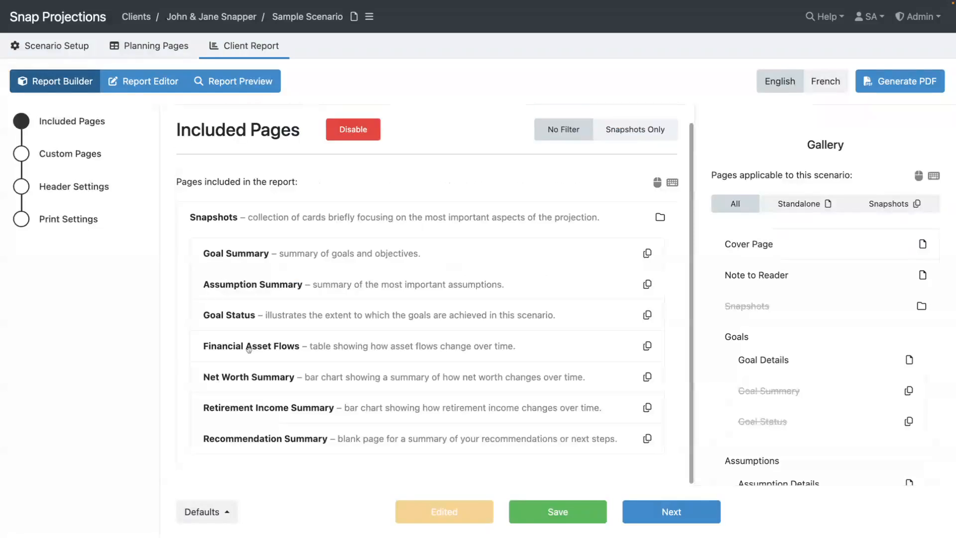
drag(252, 348, 502, 345)
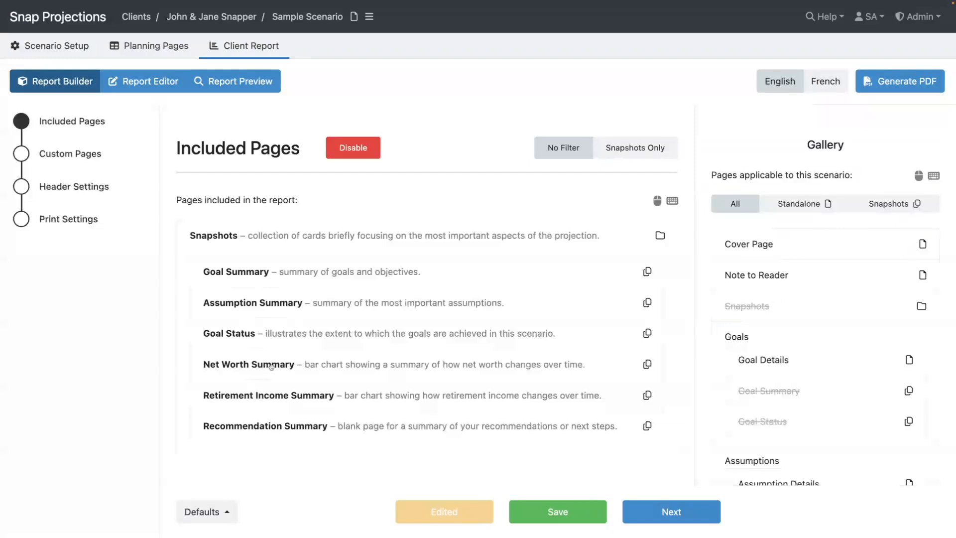
drag(250, 334, 248, 397)
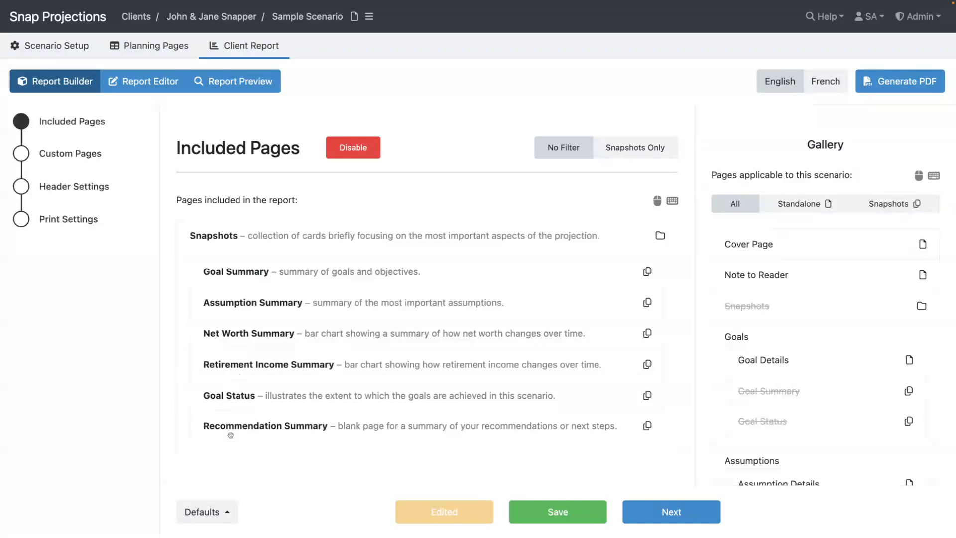
Open the Goal Summary in the report editor and add a checklist item containing the second client's Retirement Year variable.
click(146, 80)
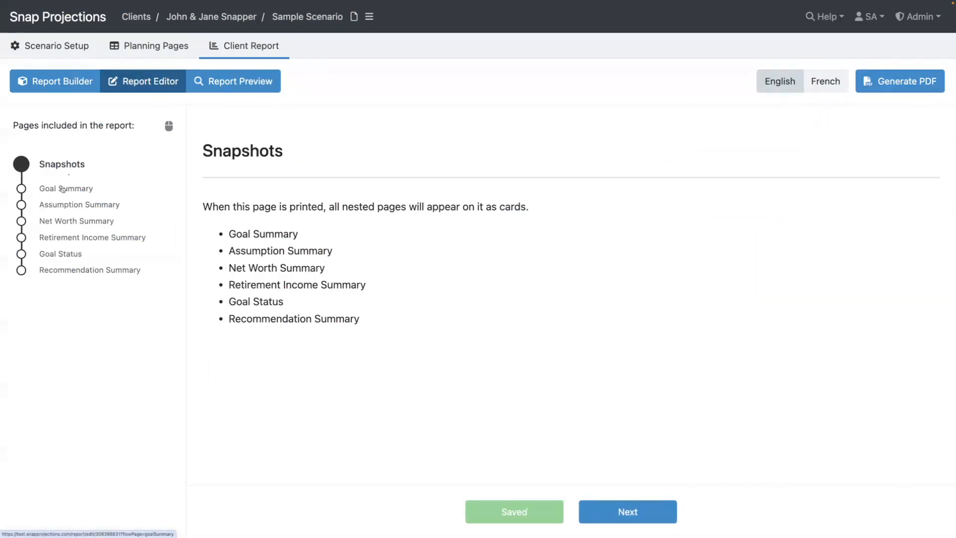
click(63, 189)
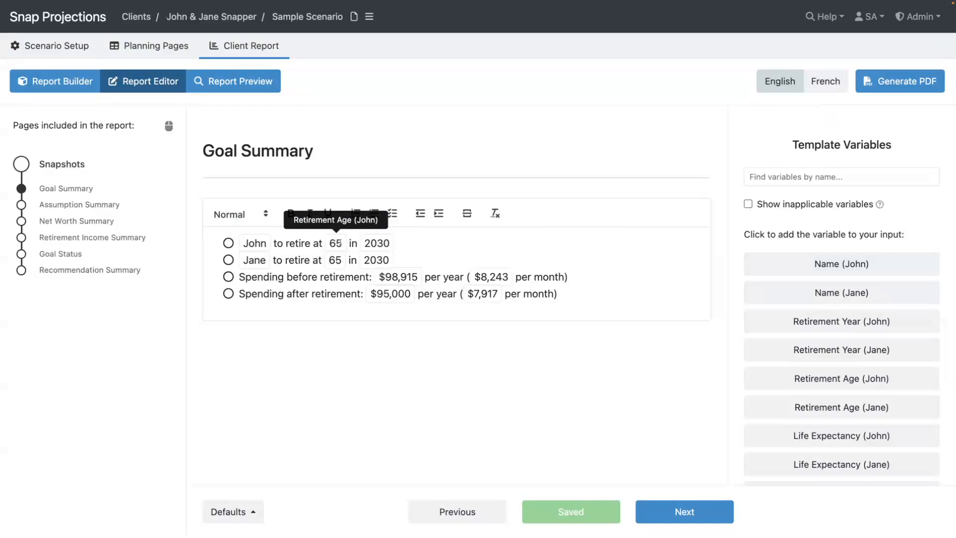
click(563, 295)
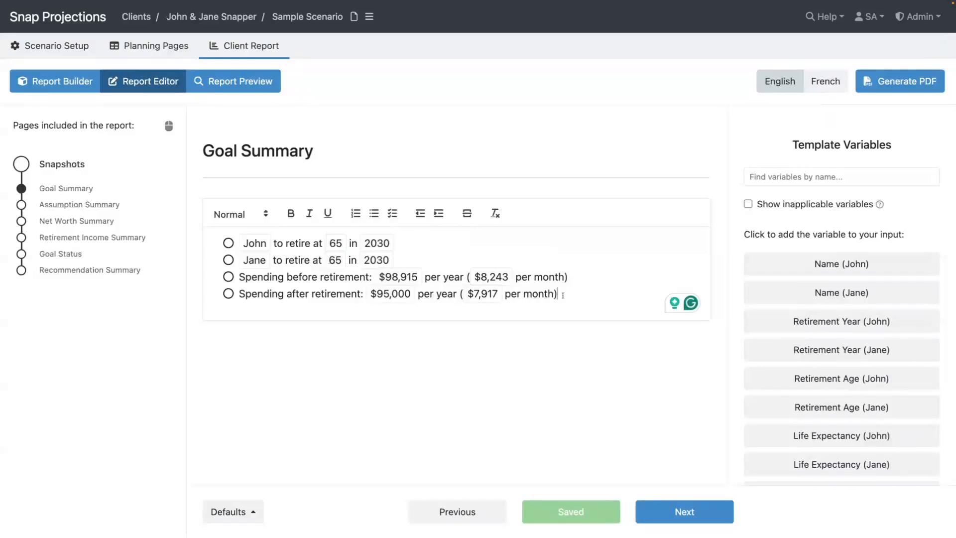
key(Return)
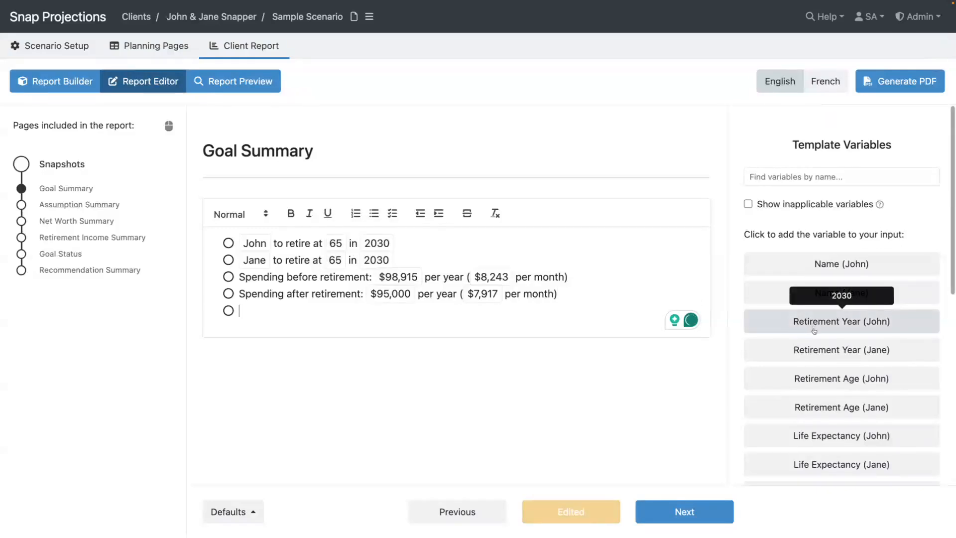
click(813, 350)
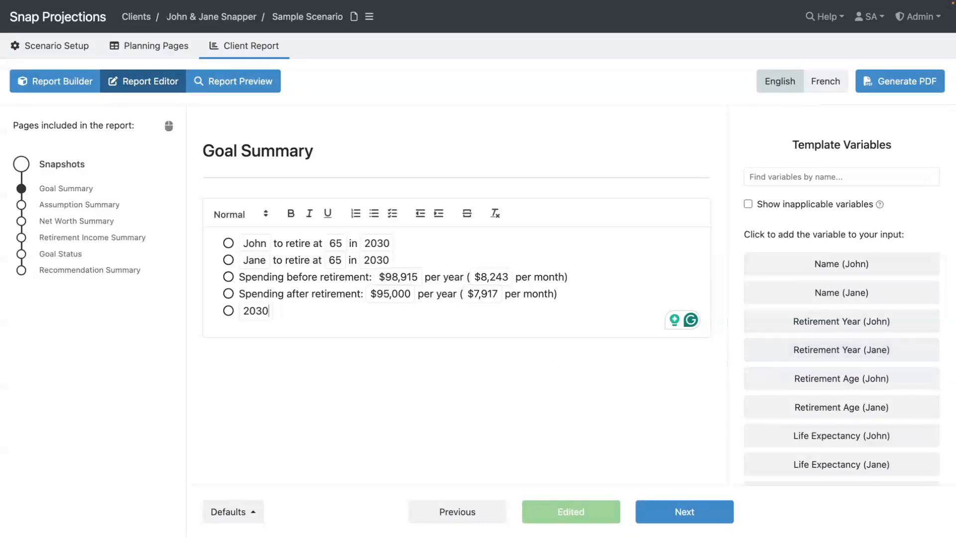
Remove the newly added retirement year item from the end of the Goal Summary checklist.
key(BackSpace)
key(BackSpace)
key(BackSpace)
key(BackSpace)
key(BackSpace)
key(BackSpace)
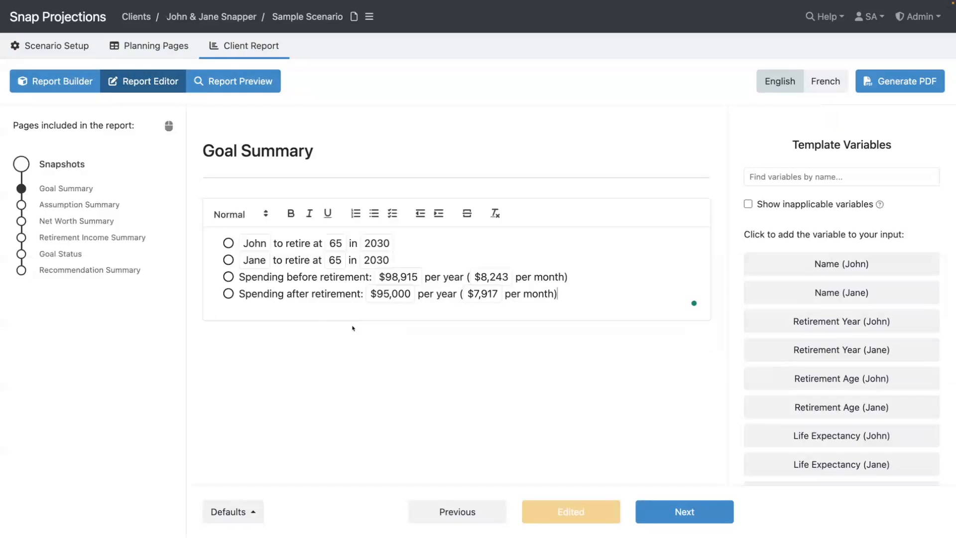
Review the Assumption Summary text and the Net Worth Summary and Retirement Income Summary charts.
click(75, 206)
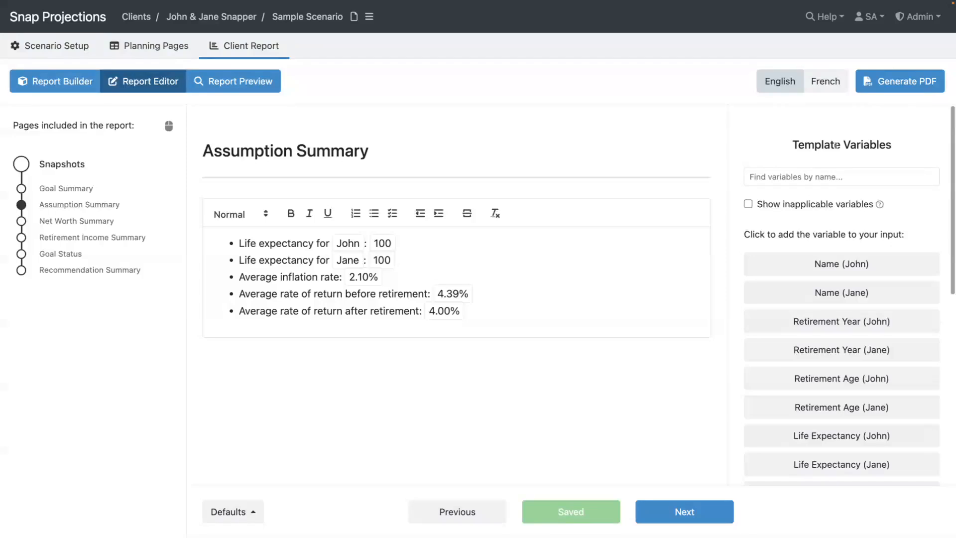
click(100, 224)
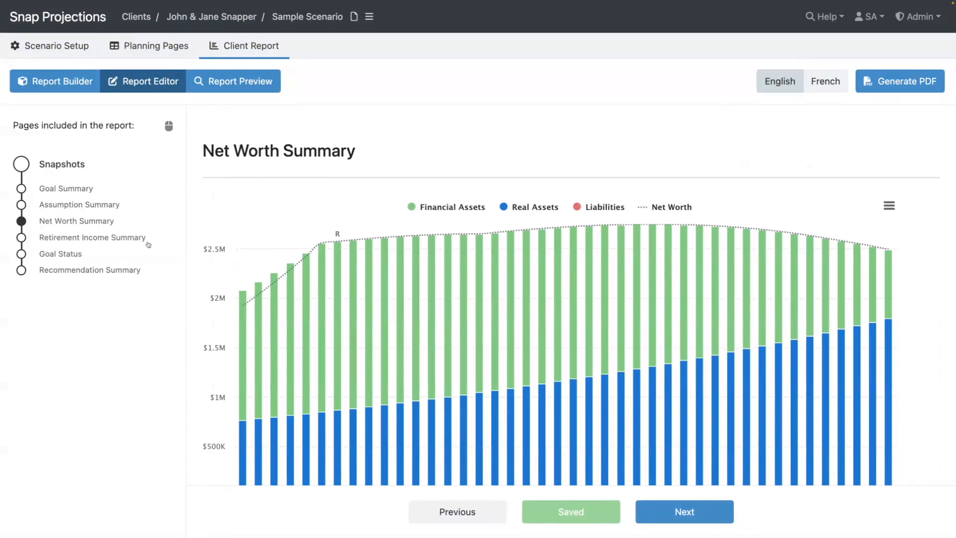
scroll(266, 297, down, 1)
click(79, 238)
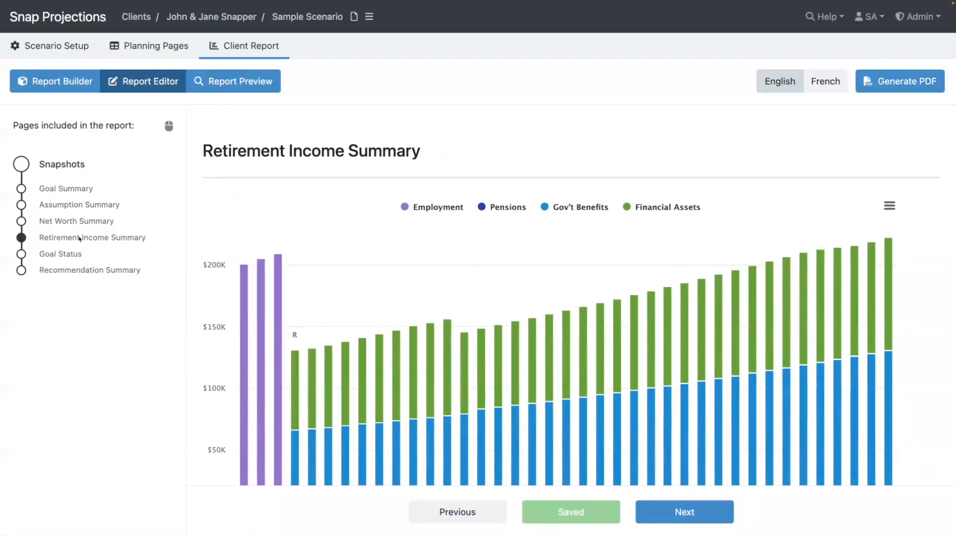
scroll(216, 262, down, 2)
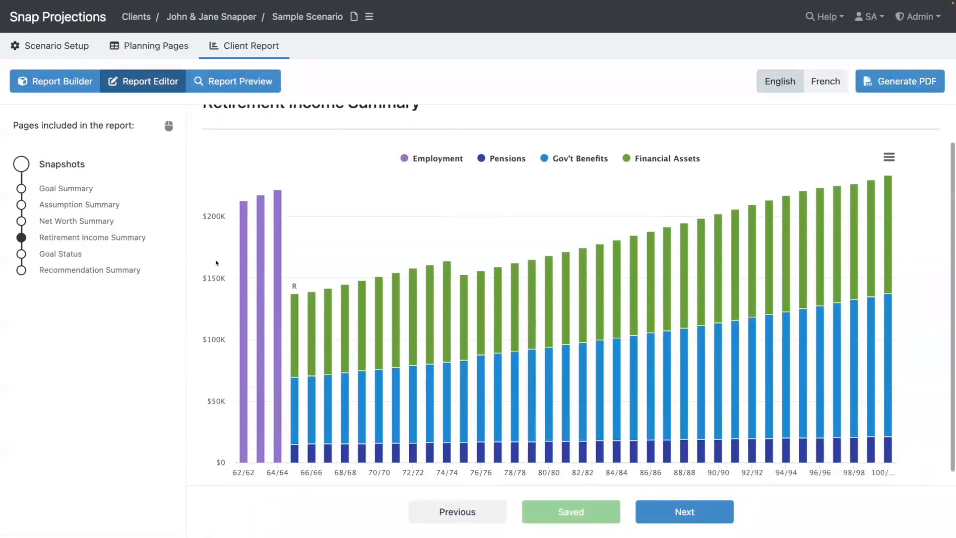
Delete the bullet about retiring earlier from the Goal Status snapshot.
click(53, 254)
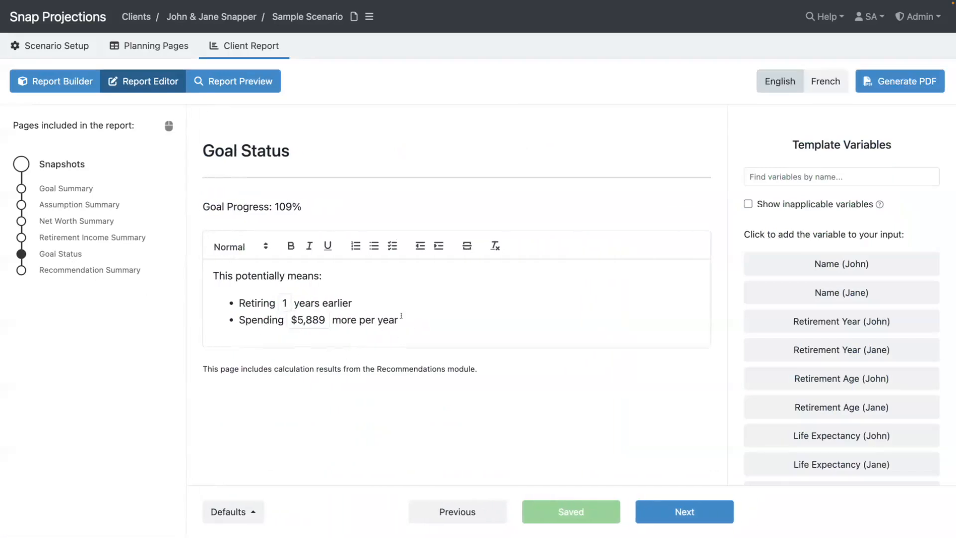
drag(233, 303, 416, 326)
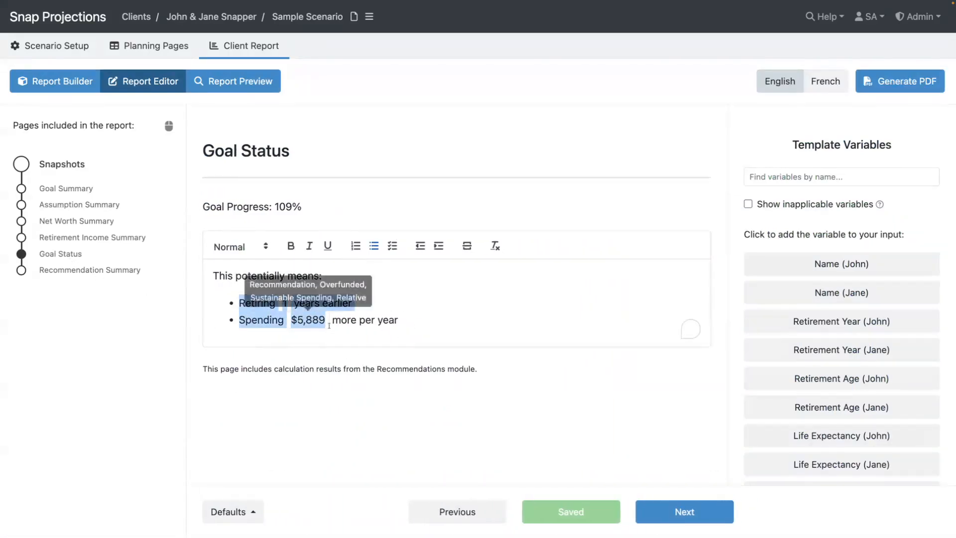
click(416, 326)
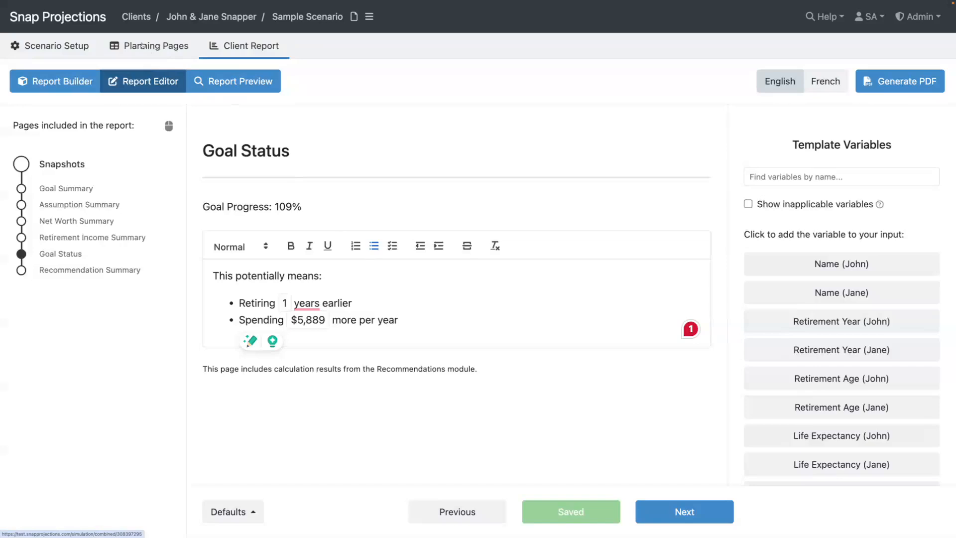
drag(374, 304, 241, 301)
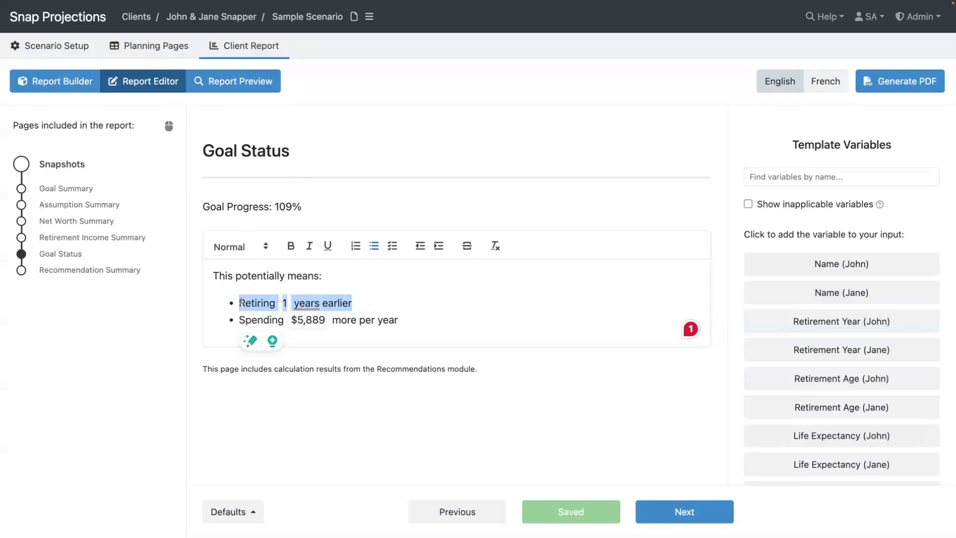
key(BackSpace)
key(BackSpace)
key(BackSpace)
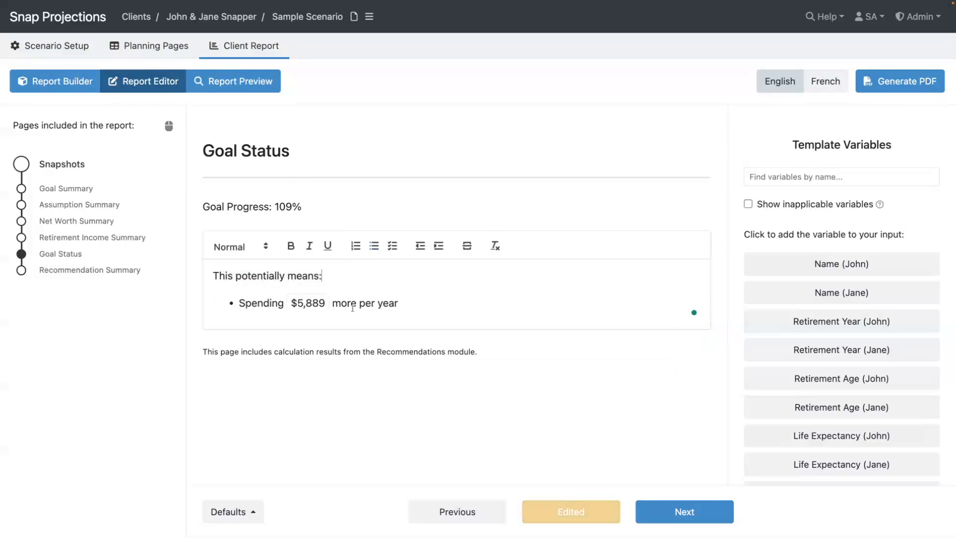
Add the bullet "Leaving a larger estate for your beneficiaries" below the spending bullet in Goal Status and continue to the Recommendation Summary.
click(405, 306)
key(Return)
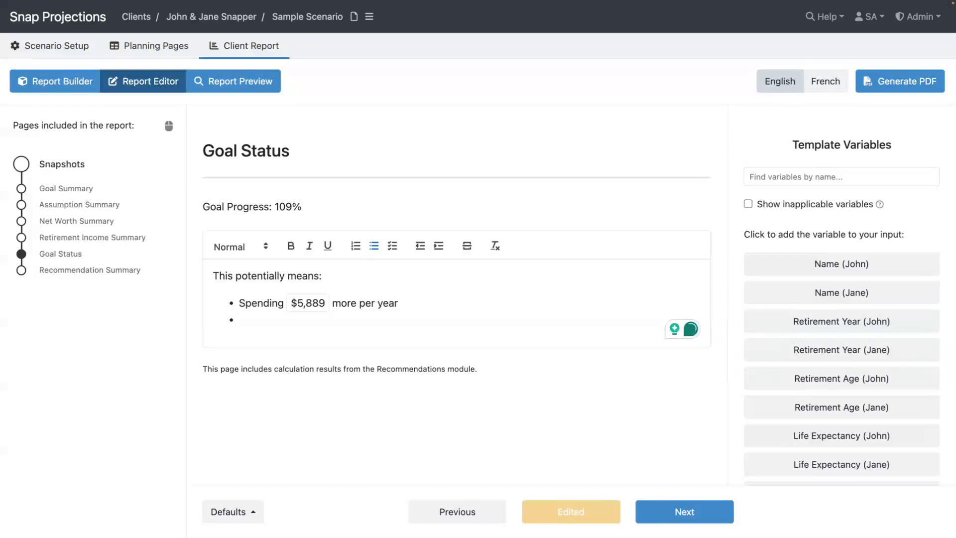
text(Leaving a larger estate for your beneficiaries)
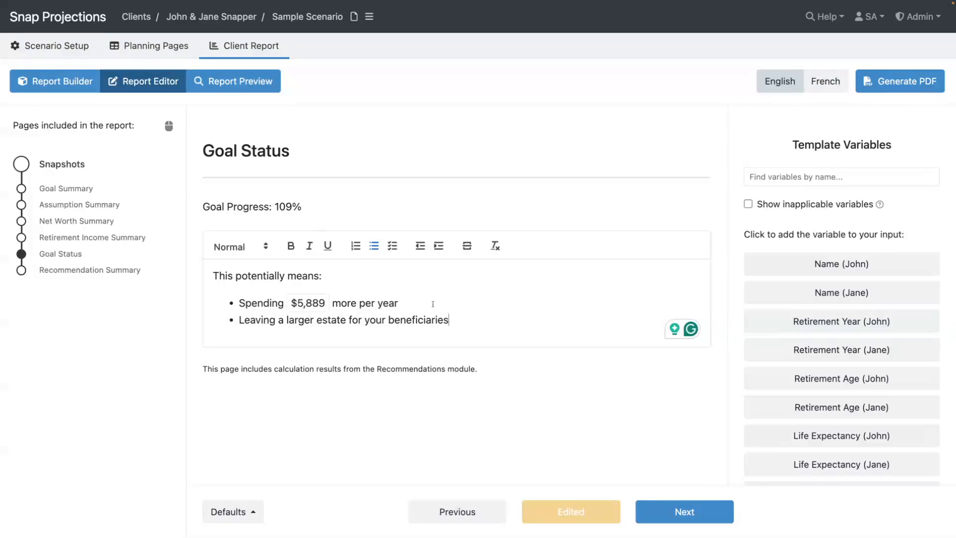
click(652, 511)
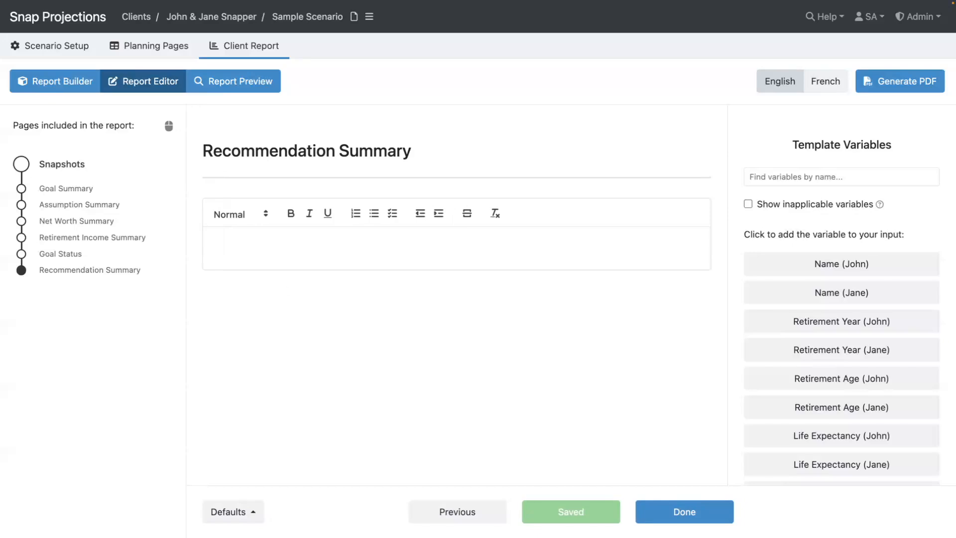
Write the recommendations: congratulations on being on track, continue contributing $1,500 to each TFSA and $6,000 to each RRSP, and bring the latest pension estimate.
click(292, 239)
text(Congratulations on building a strong financial foundation that has you on track for your retirement goals! Continue contributing $1,500 to each of your TFSAs and $6,000 to each of your RRSPs next year. In our next meeting, please bring in your most recent pension estimate and we can discuss this in more detail.)
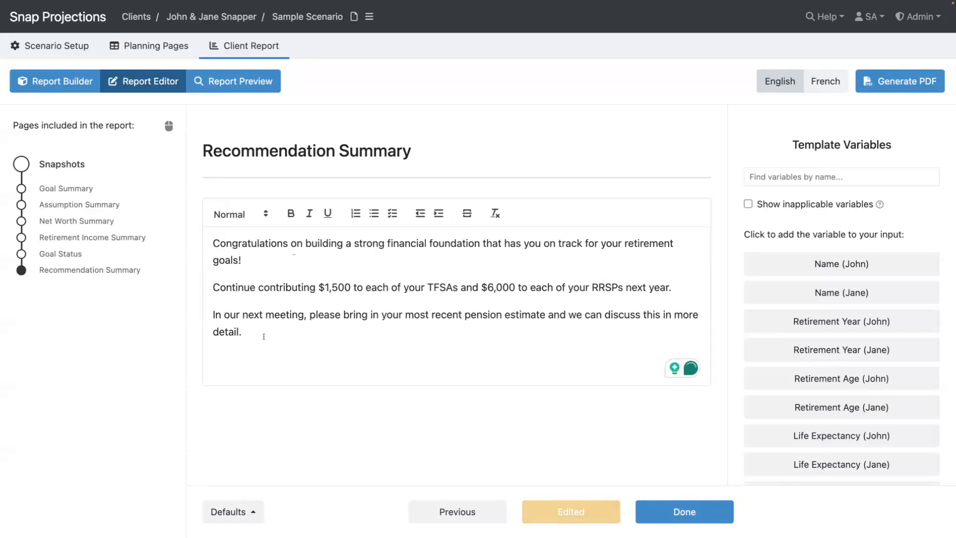
key(BackSpace)
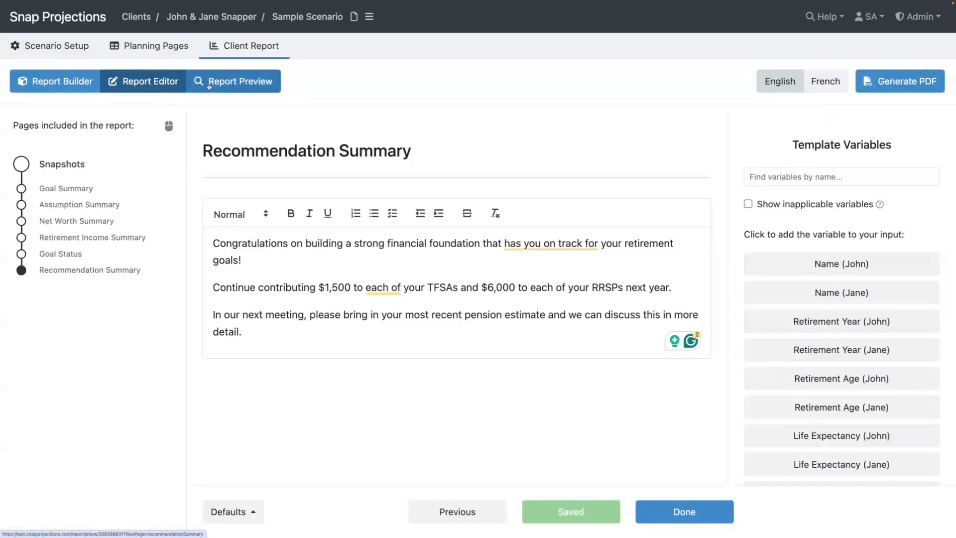
Preview the report page with all its snapshot cards and open the help options.
click(232, 85)
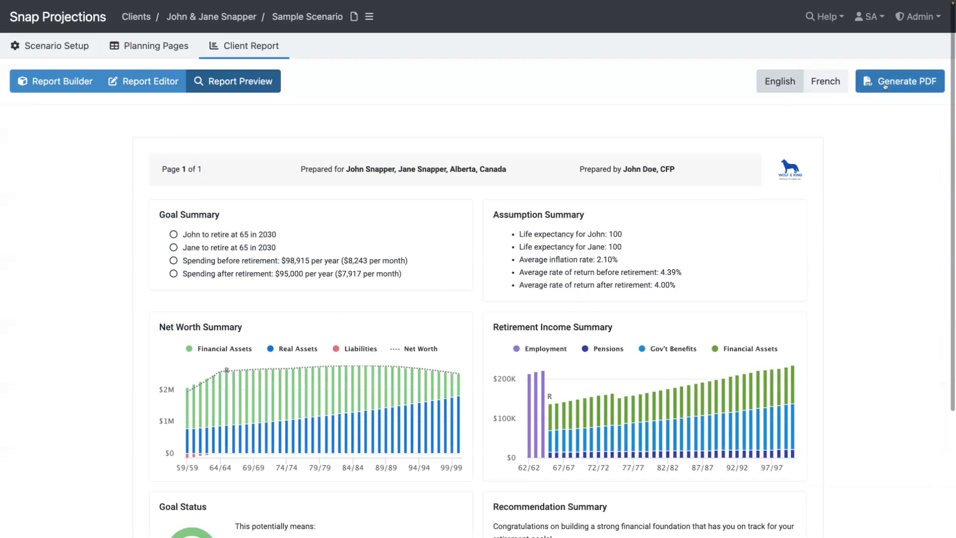
scroll(691, 228, down, 1)
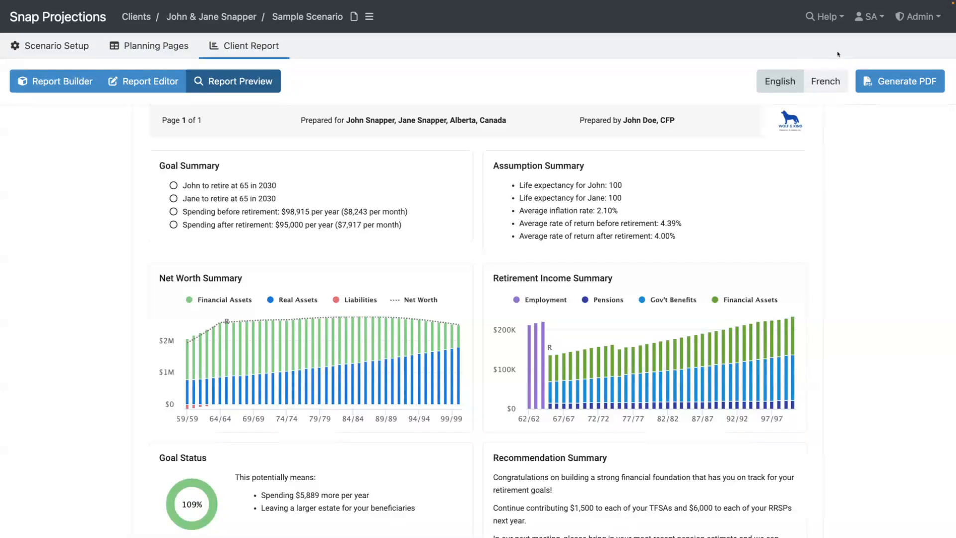
click(817, 22)
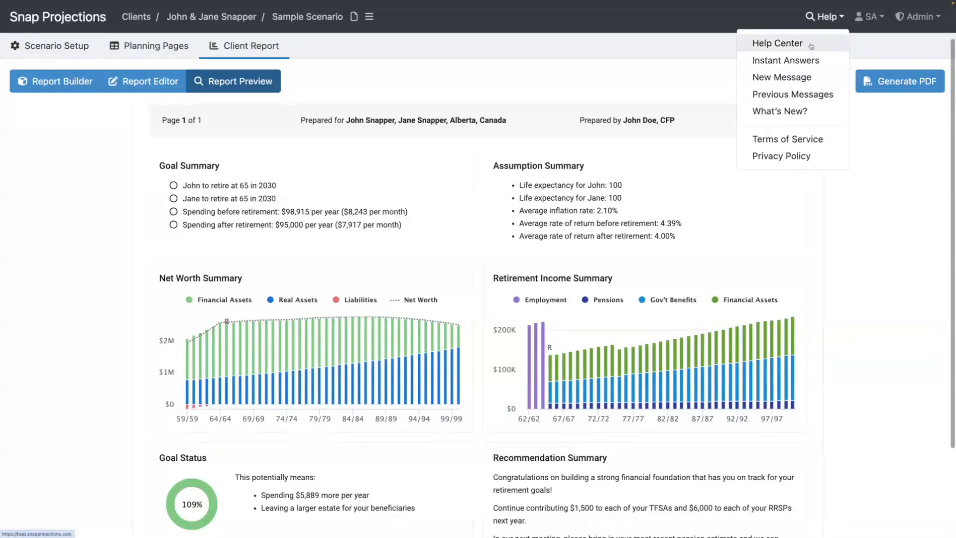